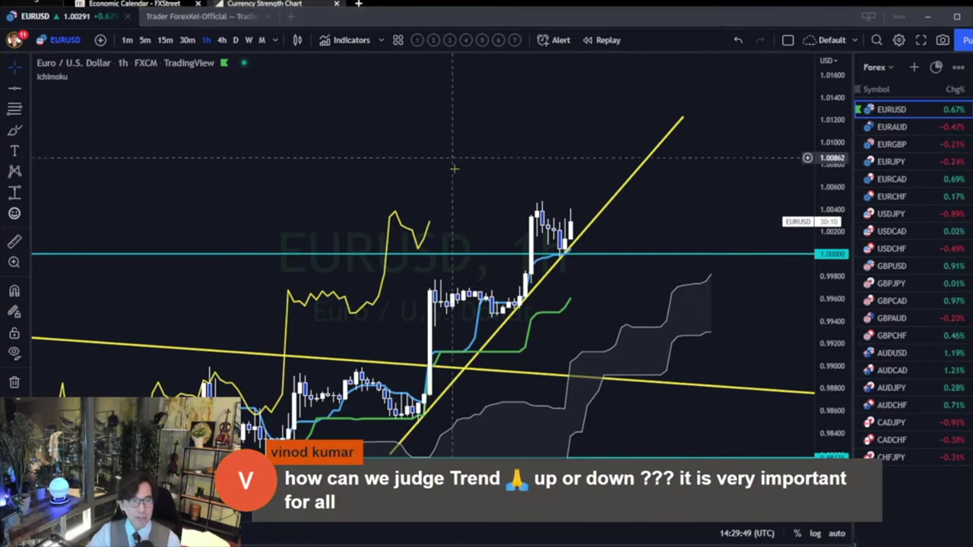
Rescale the EURUSD 1h chart and delete the rising yellow trendline below price
left_click_drag(687, 317, 676, 308)
left_click_drag(836, 342, 496, 129)
left_click(568, 188)
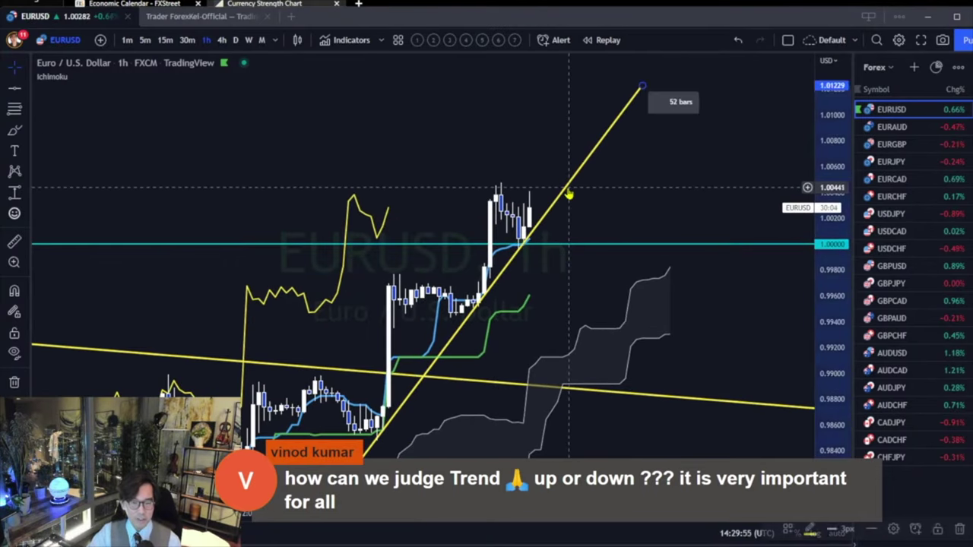
key("Delete")
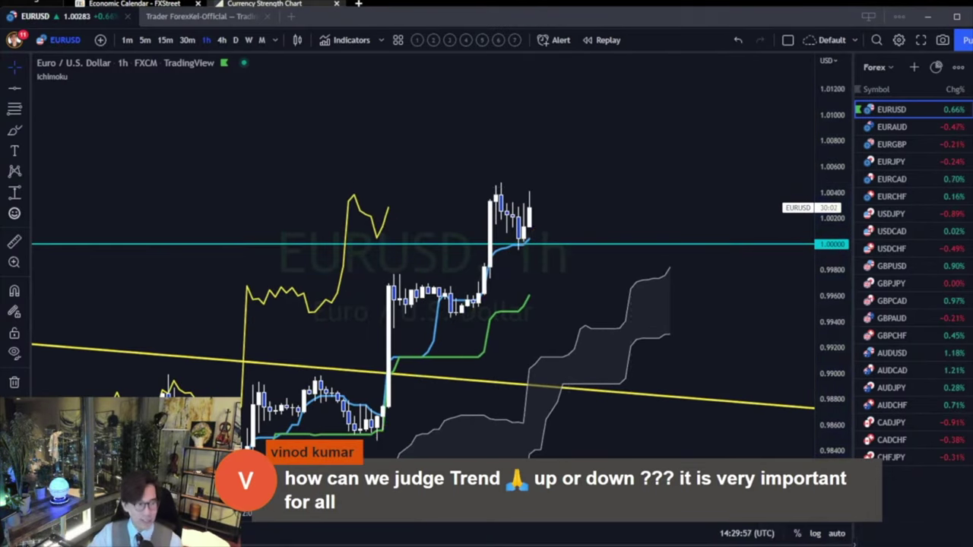
Brush a red rising stroke with an arrowhead beside the Ichimoku cloud
mouse_move(648, 312)
left_mouse_down()
mouse_move(715, 274)
mouse_move(715, 289)
left_mouse_up()
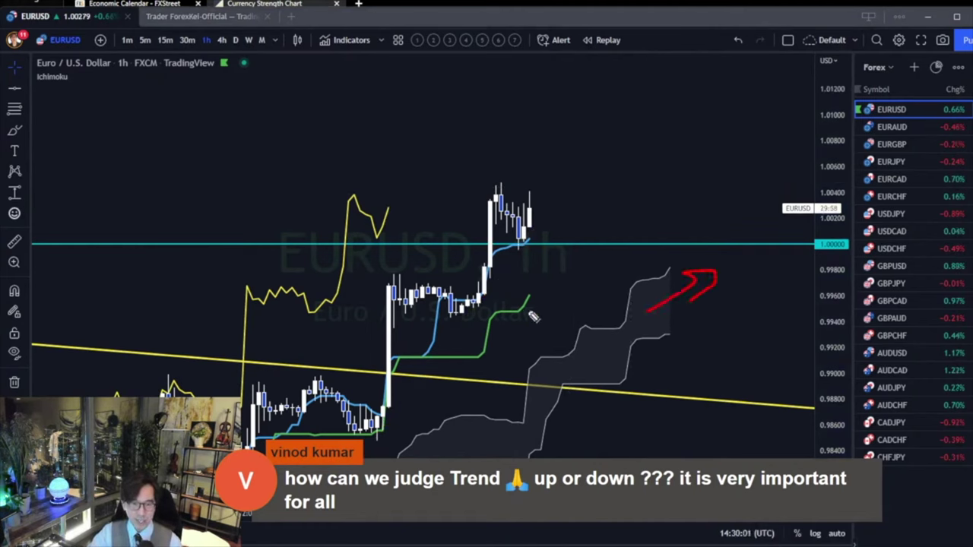
mouse_move(526, 327)
left_mouse_down()
mouse_move(551, 310)
mouse_move(540, 313)
left_mouse_up()
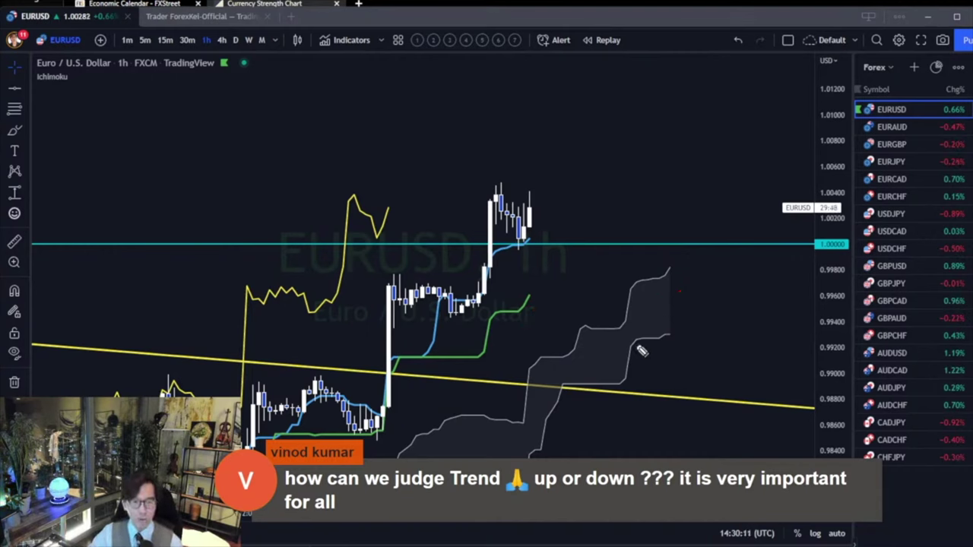
Move back to the earlier decline and start bar replay from a bar inside it
scroll(668, 377, "down", 10)
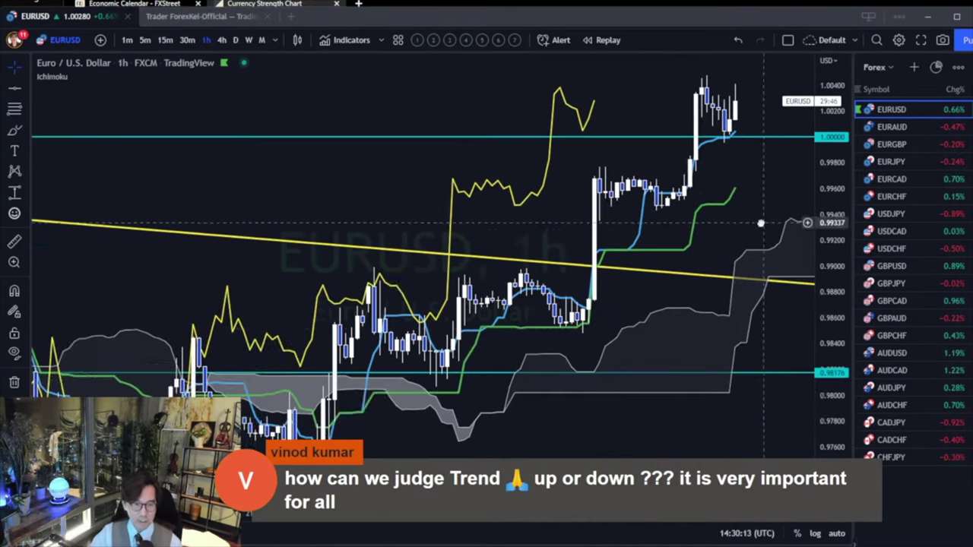
scroll(409, 307, "left", 10)
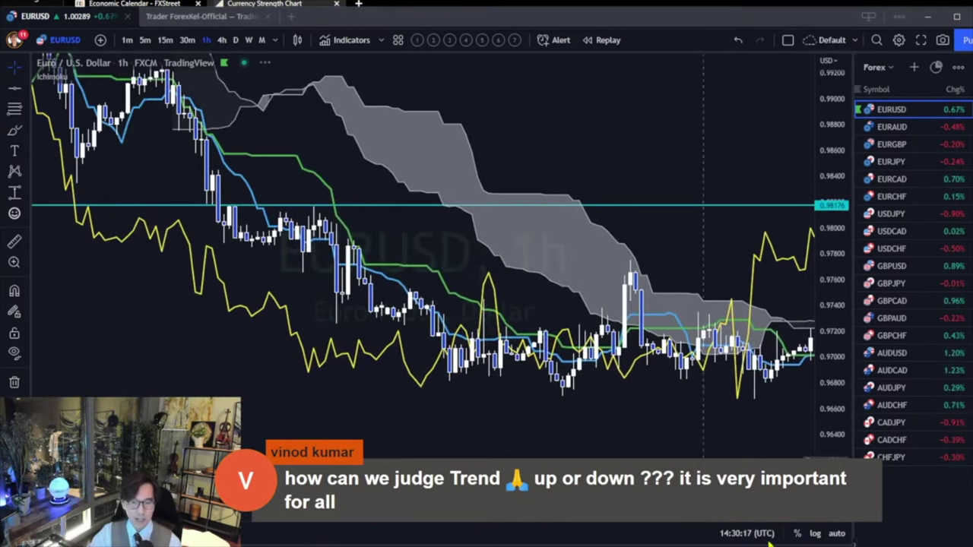
left_click(607, 39)
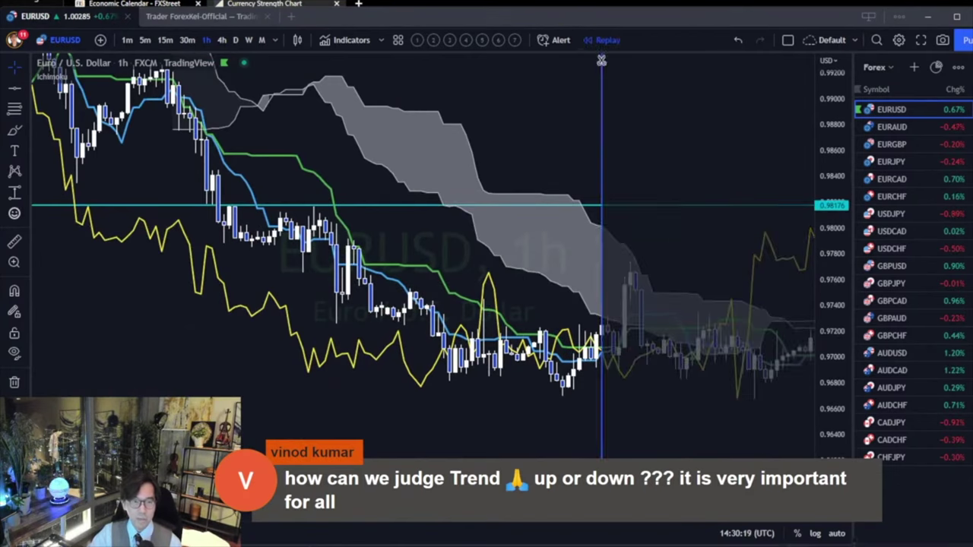
left_click(347, 242)
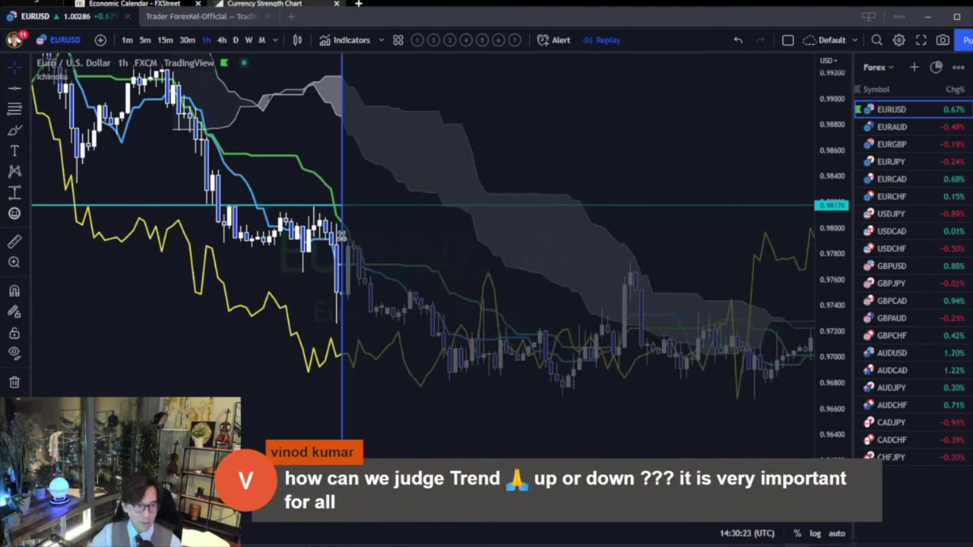
Bring the cloud into view and draw two red down arrows plus a long diagonal arrow across it
left_click_drag(666, 159, 512, 322)
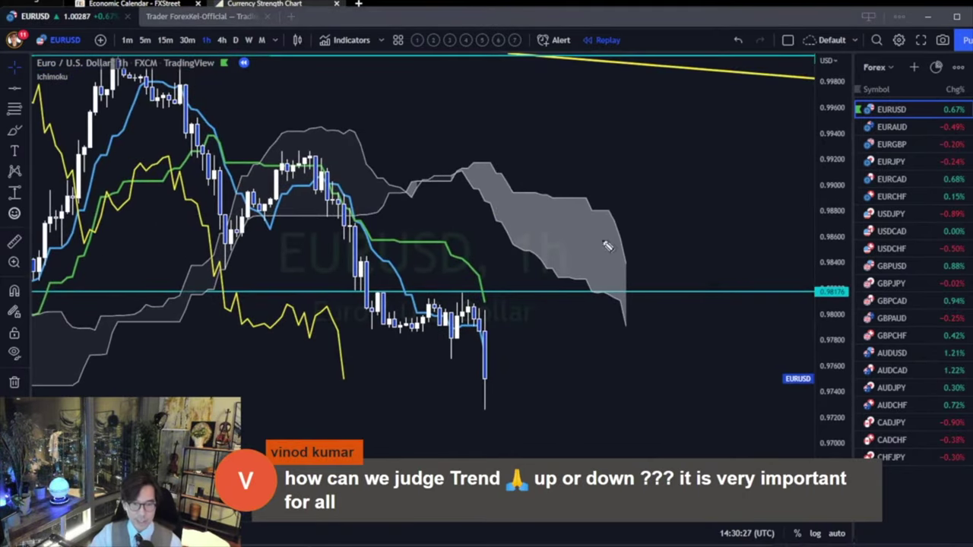
mouse_move(628, 199)
left_mouse_down()
mouse_move(651, 250)
mouse_move(608, 256)
left_mouse_up()
mouse_move(593, 307)
left_mouse_down()
mouse_move(631, 339)
mouse_move(604, 352)
left_mouse_up()
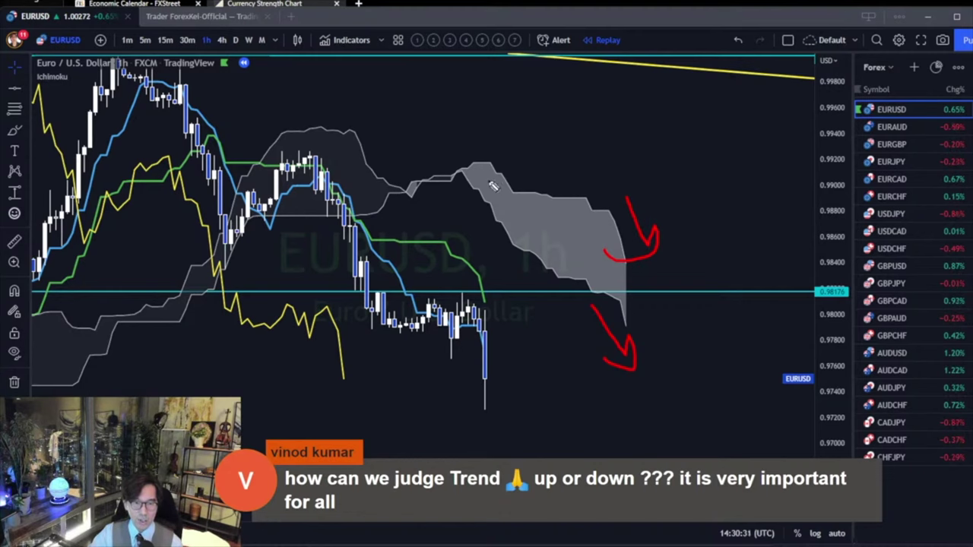
mouse_move(520, 207)
left_mouse_down()
mouse_move(666, 315)
mouse_move(655, 298)
left_mouse_up()
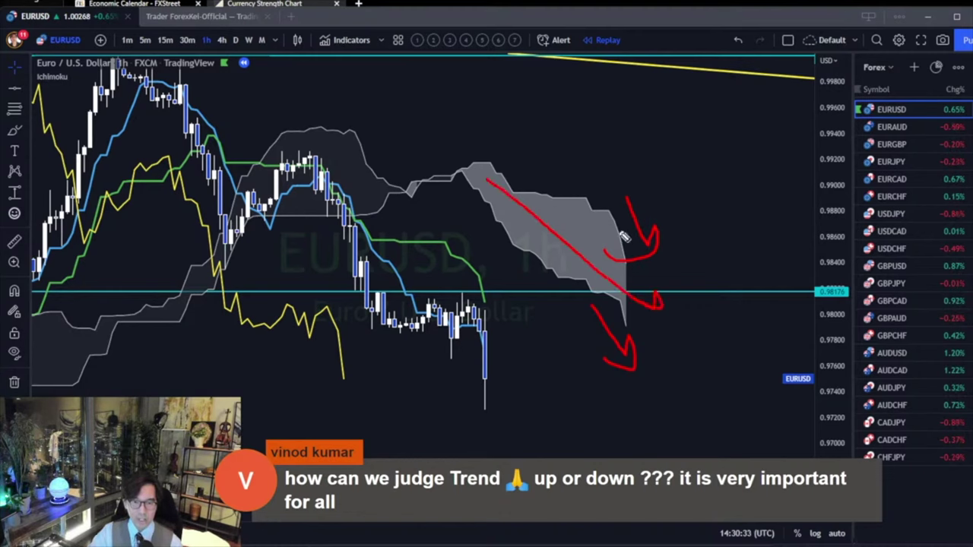
Write red letters A and B, add a small down arrow, then clear all annotations
left_click_drag(603, 162, 604, 196)
left_click_drag(603, 146, 625, 213)
mouse_move(566, 329)
left_mouse_down()
mouse_move(593, 340)
mouse_move(590, 324)
left_mouse_up()
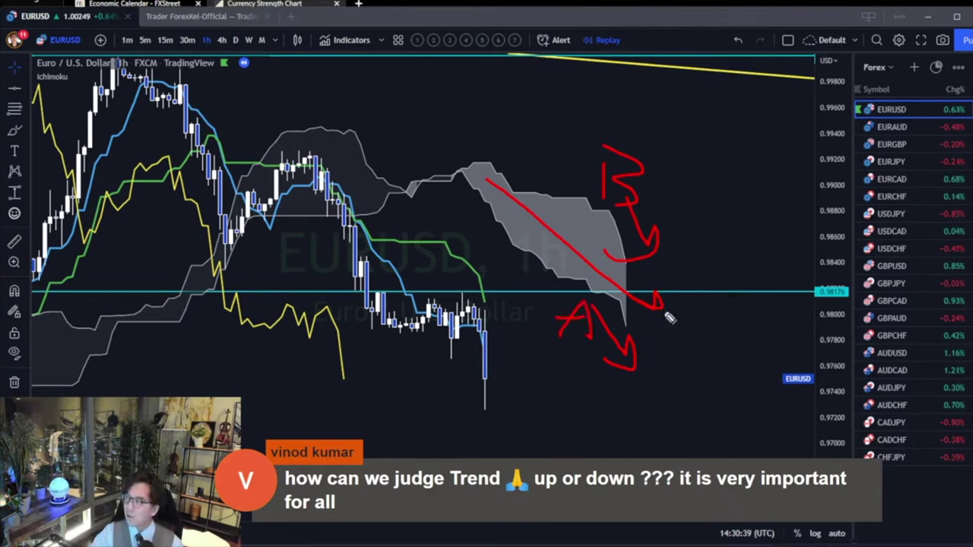
mouse_move(485, 258)
left_mouse_down()
mouse_move(504, 298)
mouse_move(507, 272)
left_mouse_up()
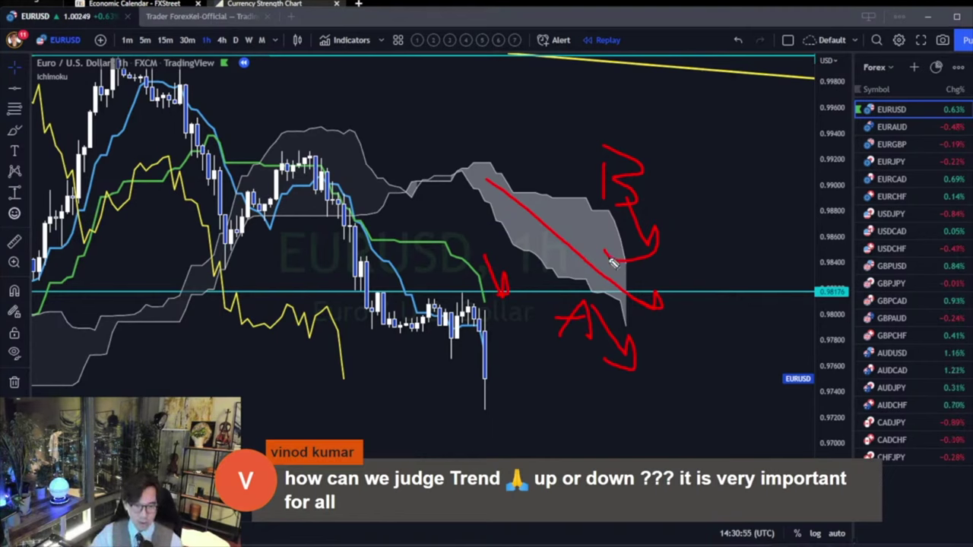
key("Escape")
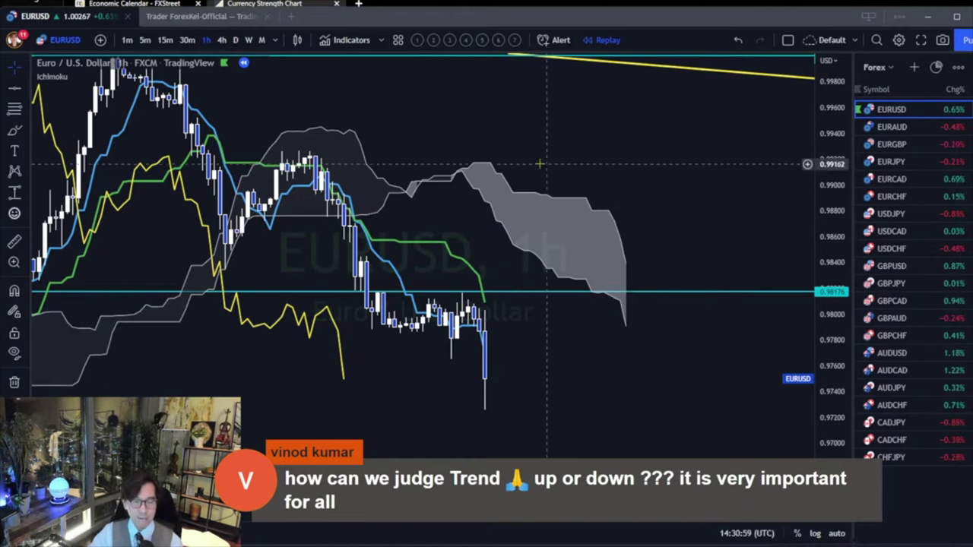
Zoom in and restart the replay from the candle where price pushes into the cloud
scroll(645, 248, "up", 3)
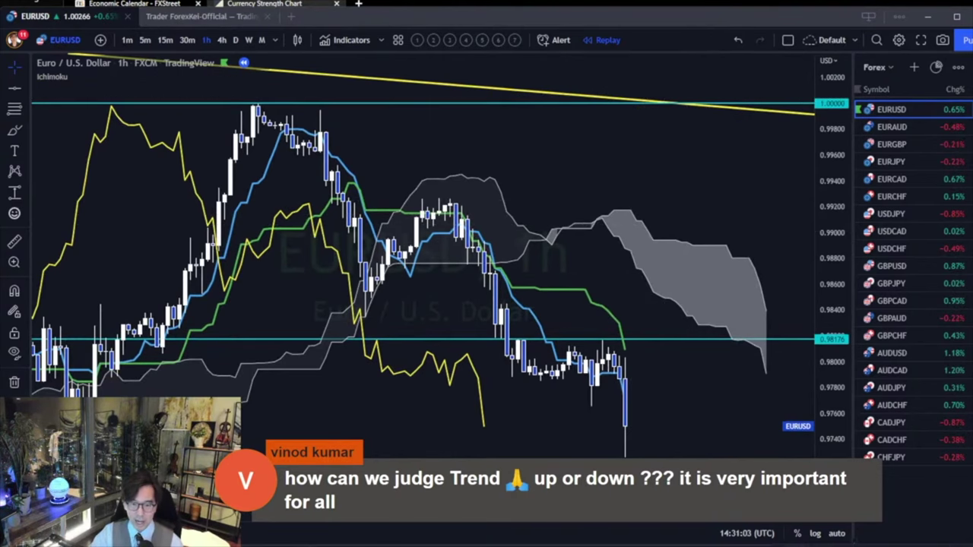
left_click(608, 40)
left_click(432, 193)
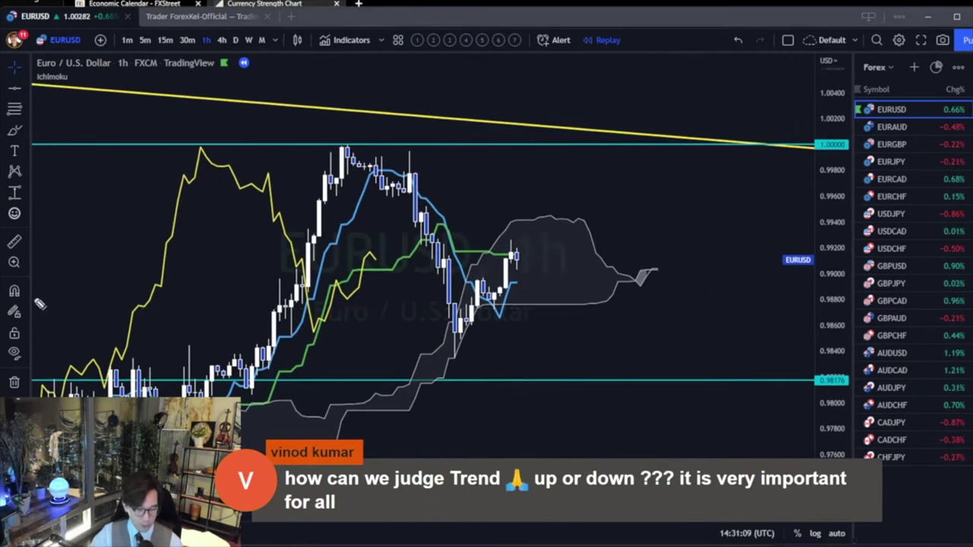
Circle the cloud twist in red and draw up and down arrows from the last candles and the twist
mouse_move(667, 301)
left_mouse_down()
mouse_move(643, 303)
mouse_move(701, 276)
mouse_move(660, 304)
left_mouse_up()
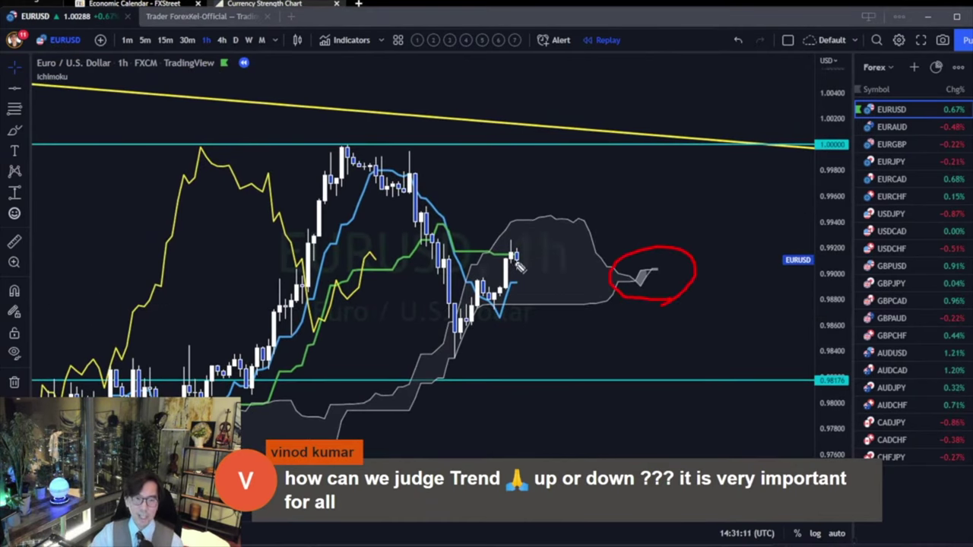
mouse_move(488, 240)
left_mouse_down()
mouse_move(523, 235)
mouse_move(516, 247)
left_mouse_up()
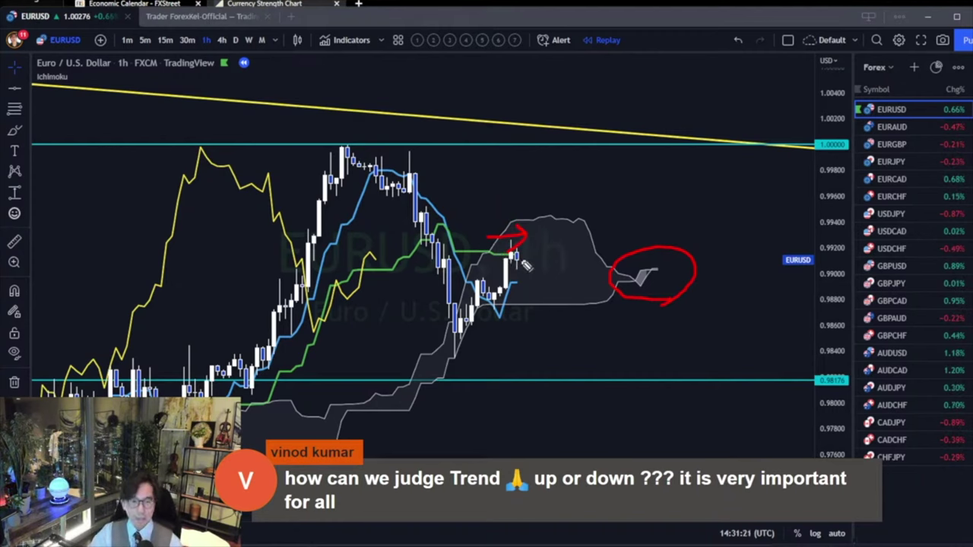
mouse_move(526, 244)
left_mouse_down()
mouse_move(559, 209)
mouse_move(540, 180)
mouse_move(586, 201)
left_mouse_up()
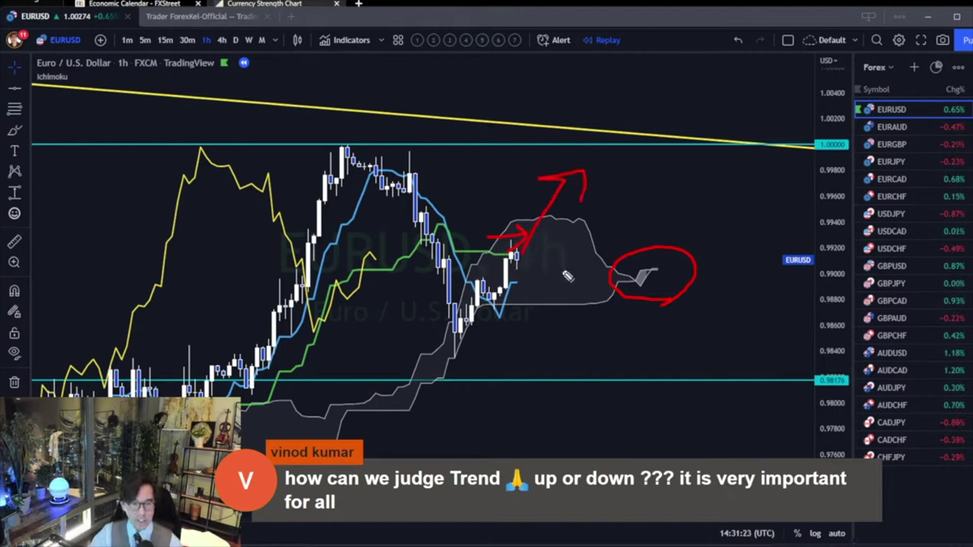
left_click_drag(530, 264, 591, 359)
mouse_move(663, 266)
left_mouse_down()
mouse_move(759, 223)
mouse_move(757, 240)
left_mouse_up()
left_click_drag(655, 278, 753, 336)
mouse_move(531, 263)
left_mouse_down()
mouse_move(597, 217)
mouse_move(612, 226)
mouse_move(590, 309)
mouse_move(623, 351)
left_mouse_up()
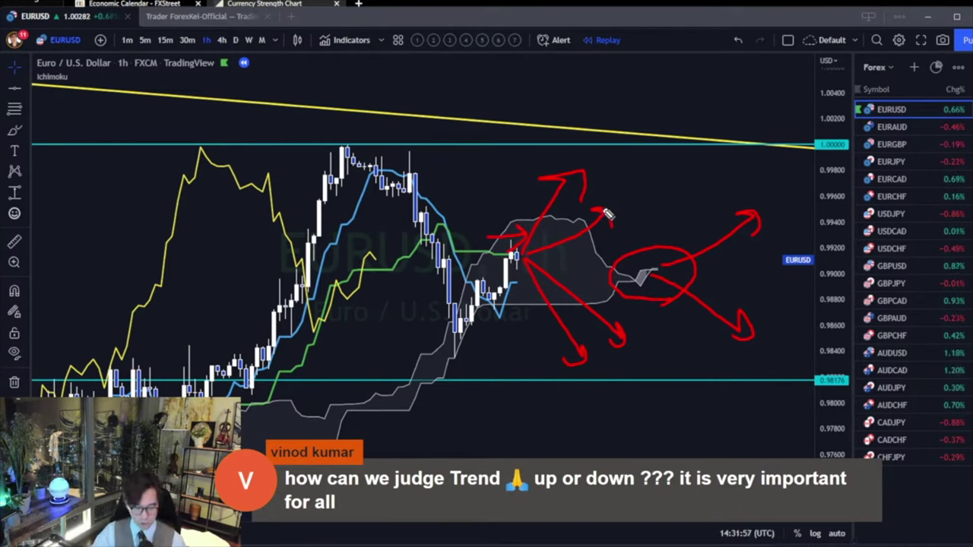
Clear the old drawings and draw a red zigzag from the rally peak to the low and back above the cloud
key("e")
mouse_move(182, 398)
left_mouse_down()
mouse_move(215, 325)
mouse_move(343, 149)
mouse_move(473, 332)
mouse_move(471, 371)
mouse_move(526, 228)
mouse_move(582, 211)
mouse_move(584, 228)
left_mouse_up()
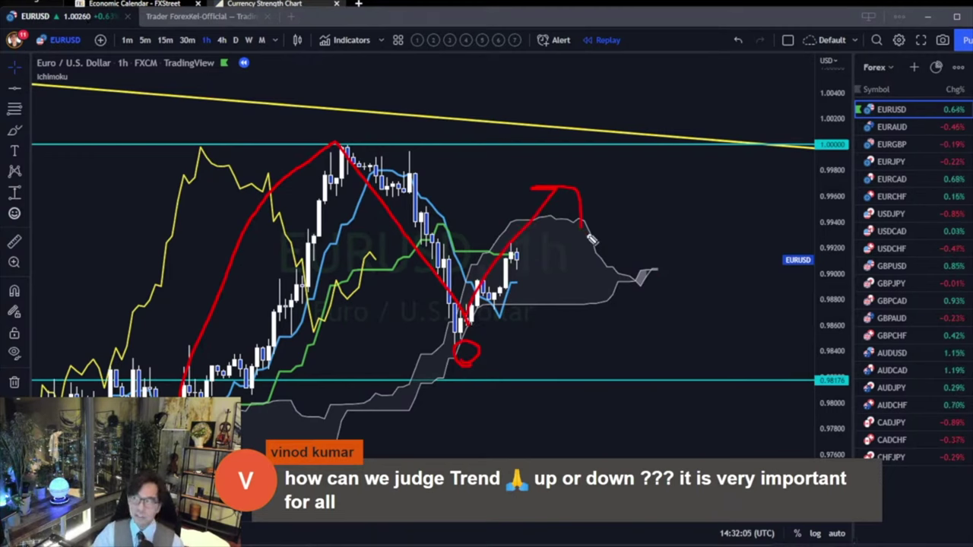
key("e")
mouse_move(344, 146)
left_mouse_down()
mouse_move(461, 346)
mouse_move(520, 259)
mouse_move(592, 403)
mouse_move(569, 397)
left_mouse_up()
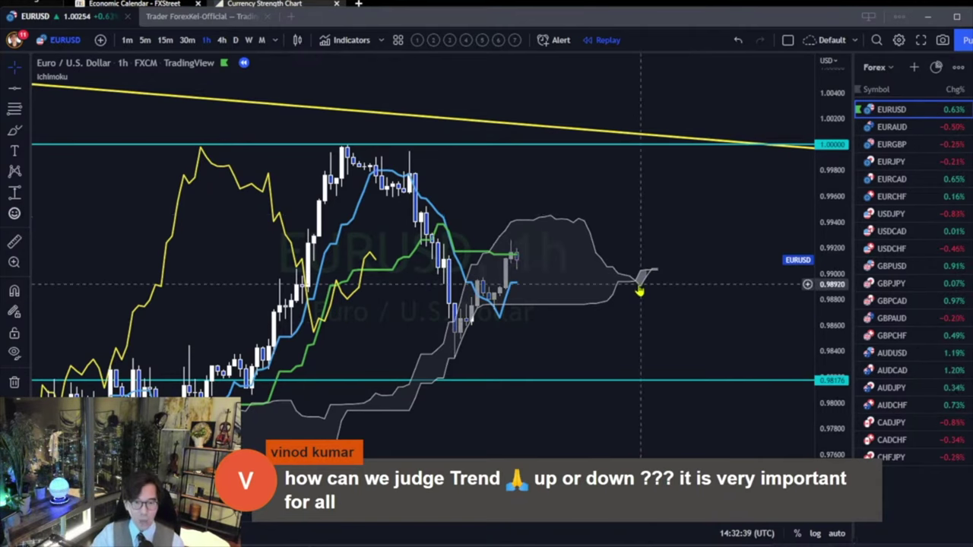
Draw red rising and falling arrows from the cloud tip and last candle, labelled B and S
mouse_move(672, 274)
left_mouse_down()
mouse_move(745, 222)
mouse_move(749, 250)
left_mouse_up()
mouse_move(676, 274)
left_mouse_down()
mouse_move(749, 337)
mouse_move(719, 349)
left_mouse_up()
mouse_move(519, 252)
left_mouse_down()
mouse_move(573, 254)
mouse_move(613, 217)
mouse_move(627, 232)
mouse_move(643, 311)
mouse_move(665, 322)
mouse_move(648, 321)
left_mouse_up()
mouse_move(663, 173)
left_mouse_down()
mouse_move(673, 189)
mouse_move(664, 209)
left_mouse_up()
left_click_drag(698, 335, 673, 385)
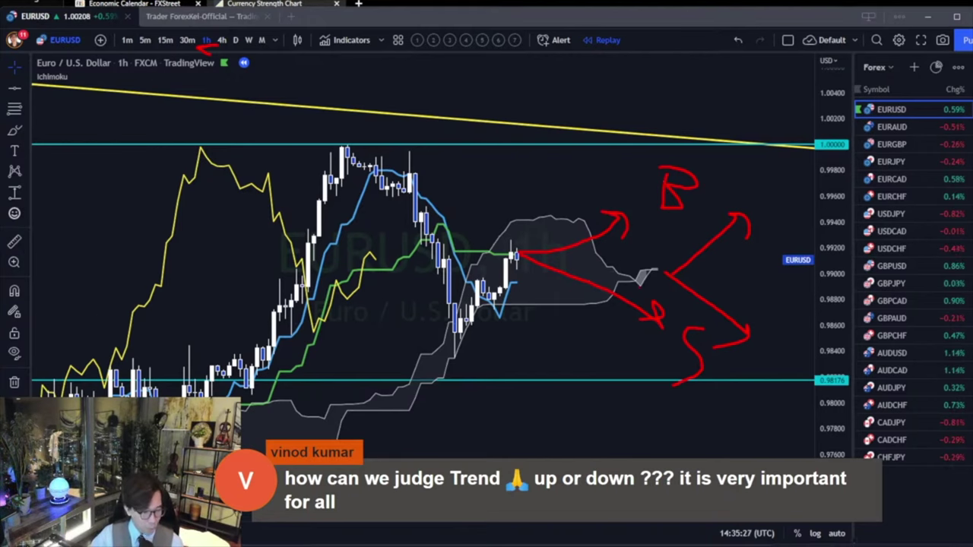
Wipe all red arrows and the B and S letters from the replay chart
key("Escape")
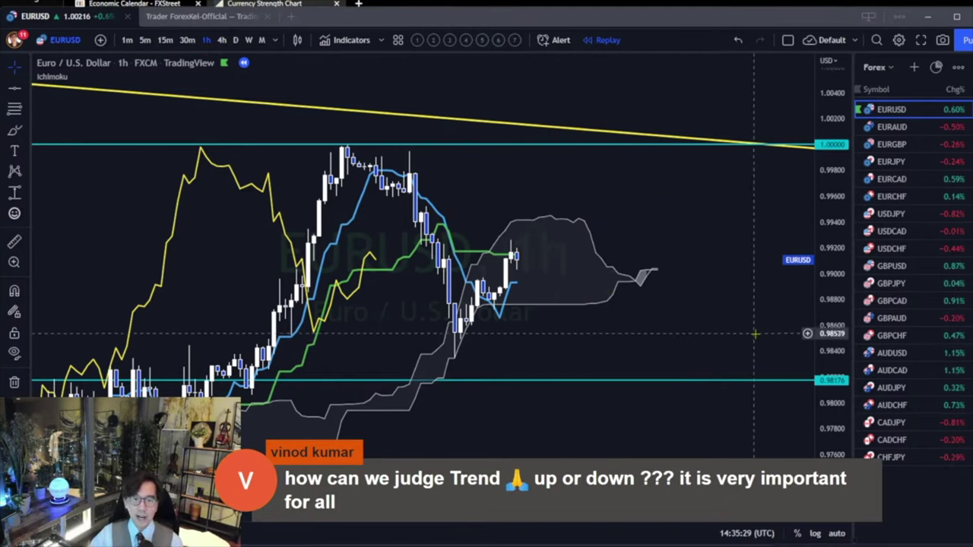